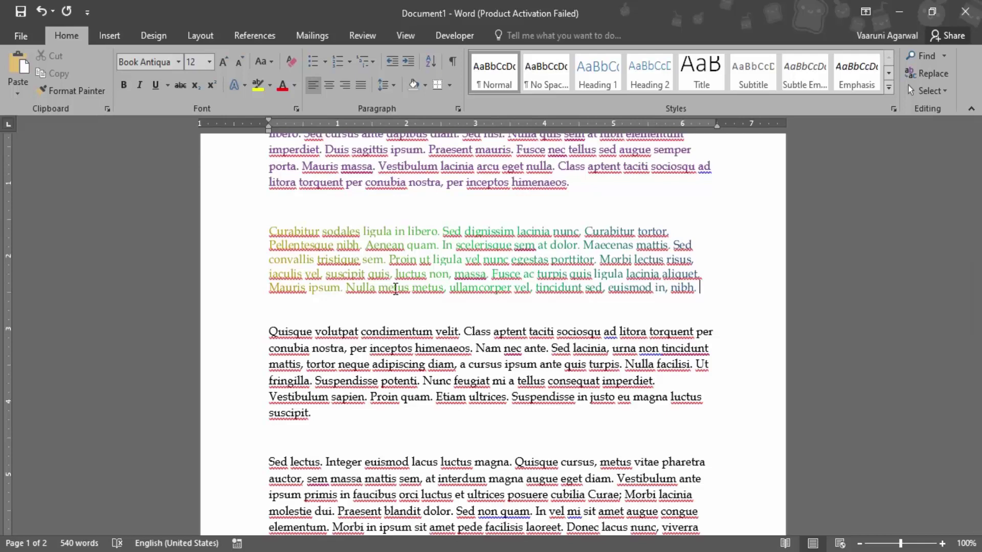
# - Highlight the Quisque paragraph's text through 'himenaeos' in yellow
pyautogui.scroll(1, 396, 289)
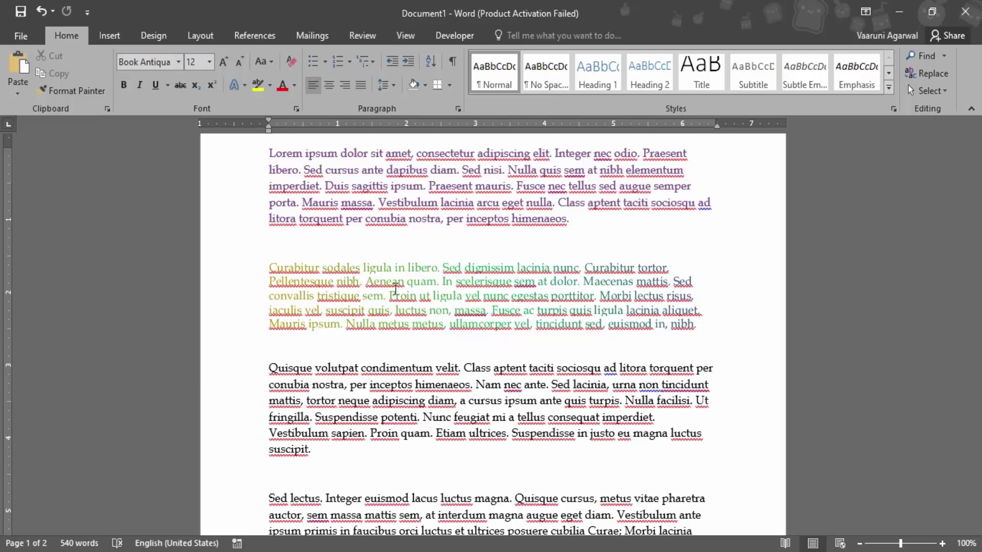
pyautogui.scroll(-2, 393, 290)
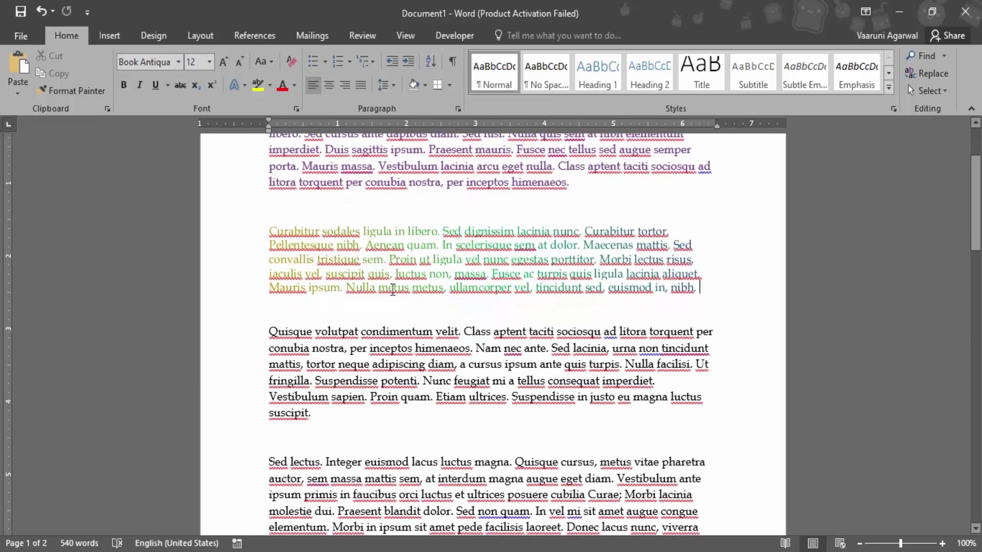
pyautogui.scroll(-2, 392, 311)
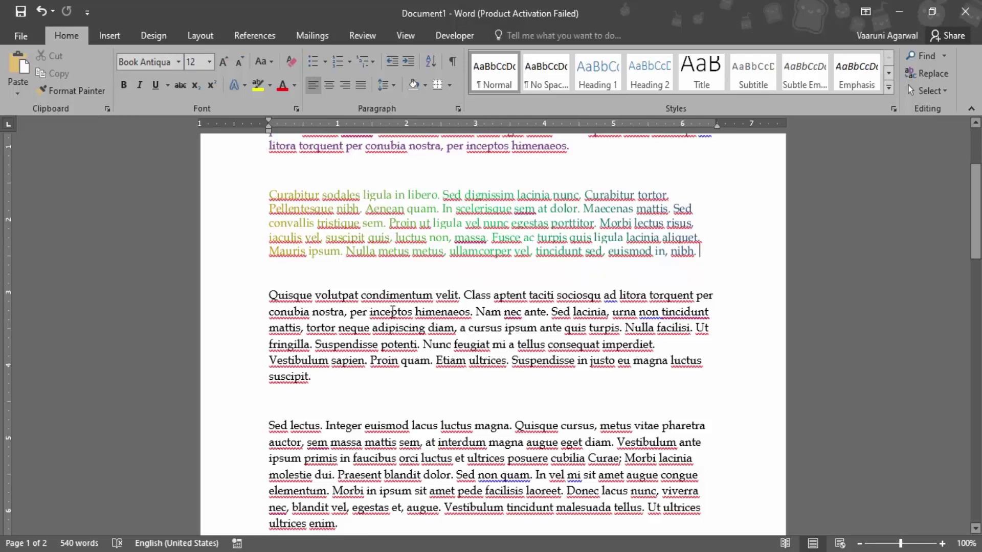
pyautogui.moveTo(268, 295); pyautogui.dragTo(465, 320)
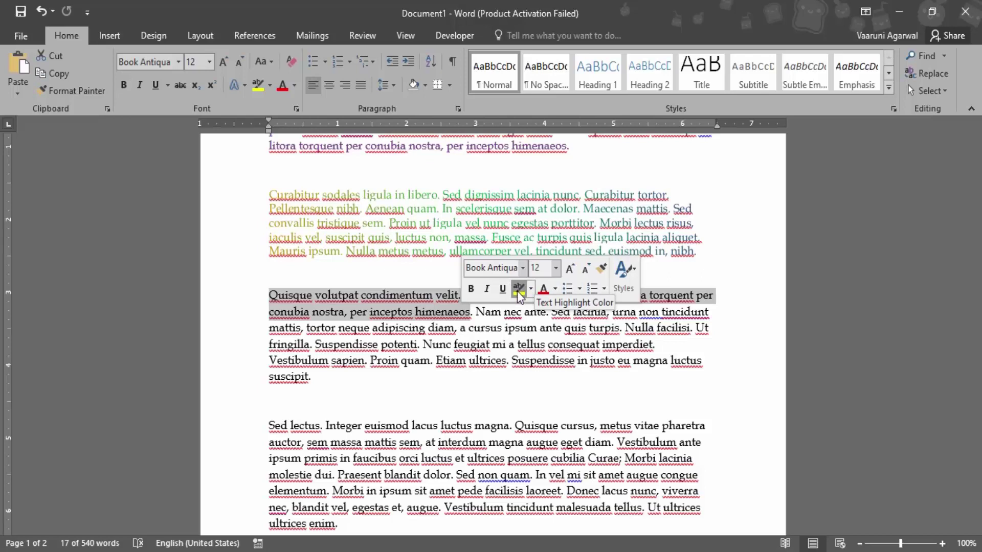
pyautogui.click(517, 290)
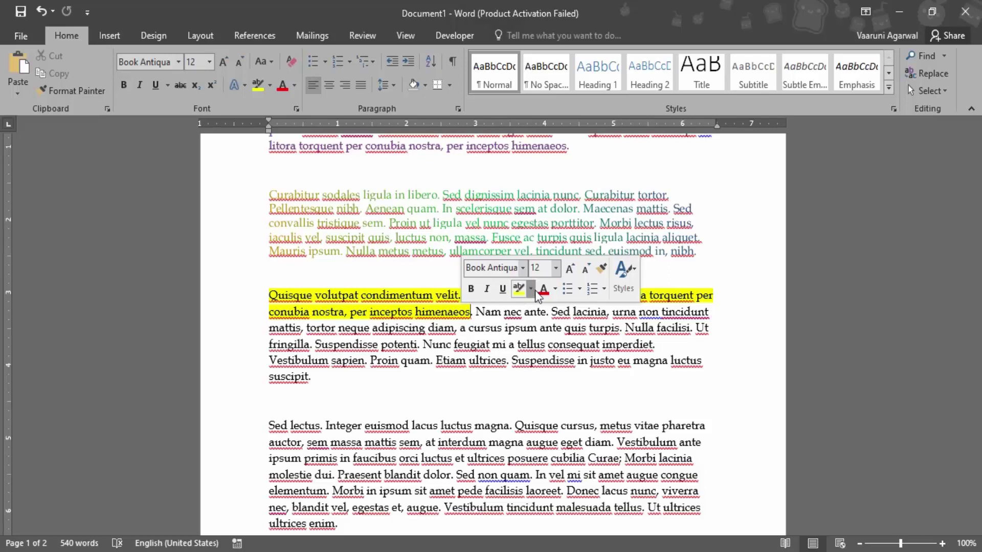
# - Make bright green the active highlight colour
pyautogui.click(532, 290)
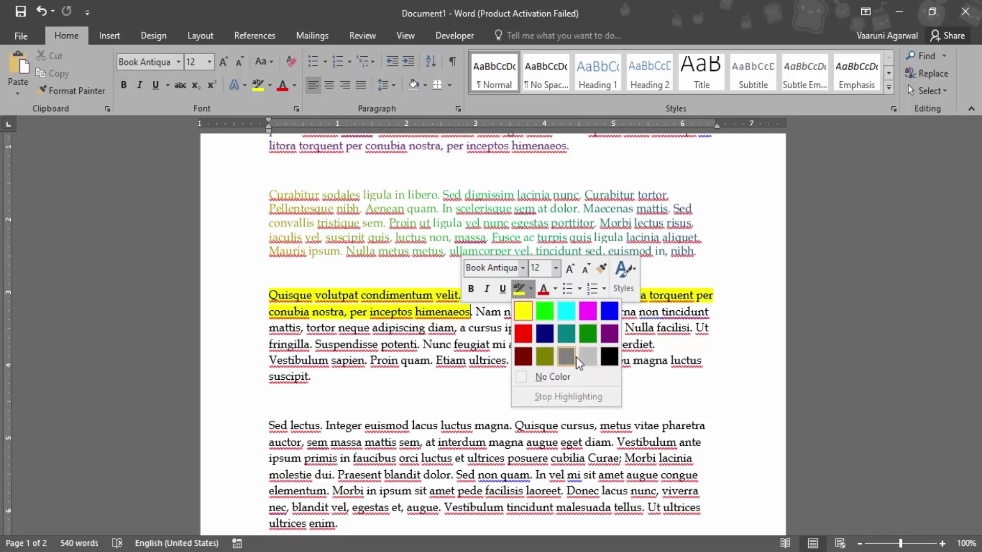
pyautogui.click(589, 359)
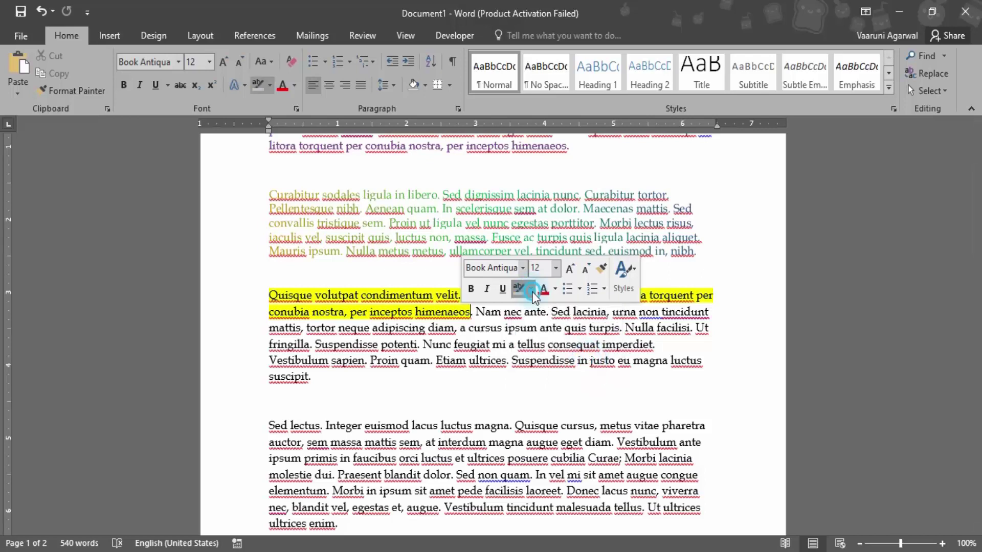
pyautogui.click(530, 289)
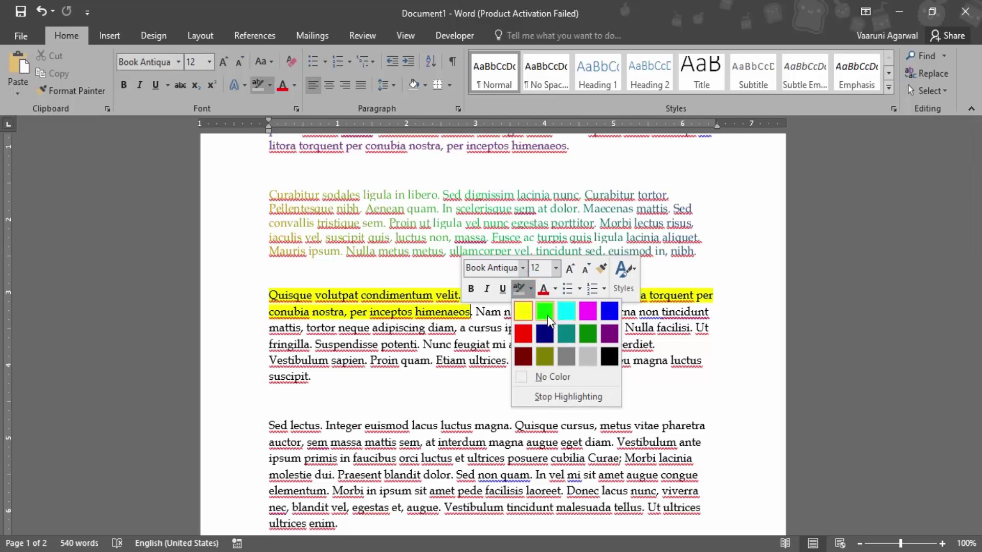
pyautogui.click(546, 311)
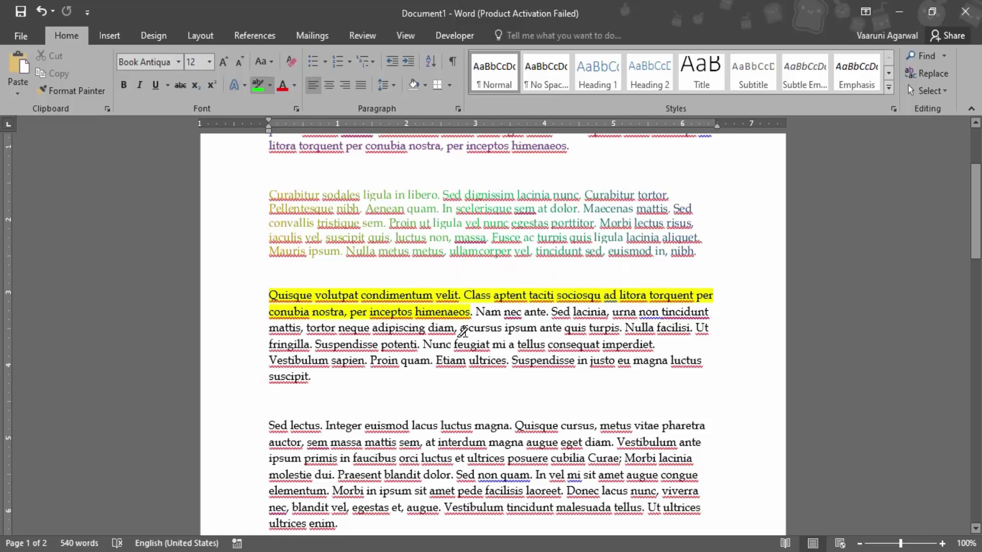
# - Mark 'Nam nec ante…Nulla facilisi', 'Sed lectus' and 'Sed non quam' with the bright green highlighter
pyautogui.moveTo(473, 310)
pyautogui.mouseDown()
pyautogui.moveTo(511, 353)
pyautogui.moveTo(527, 328)
pyautogui.mouseUp()
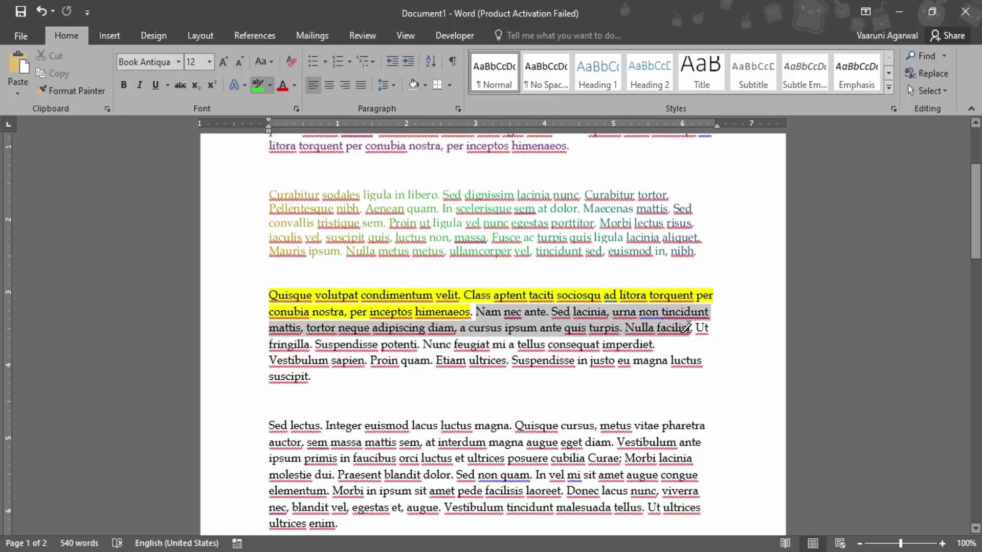
pyautogui.moveTo(526, 327); pyautogui.dragTo(686, 327)
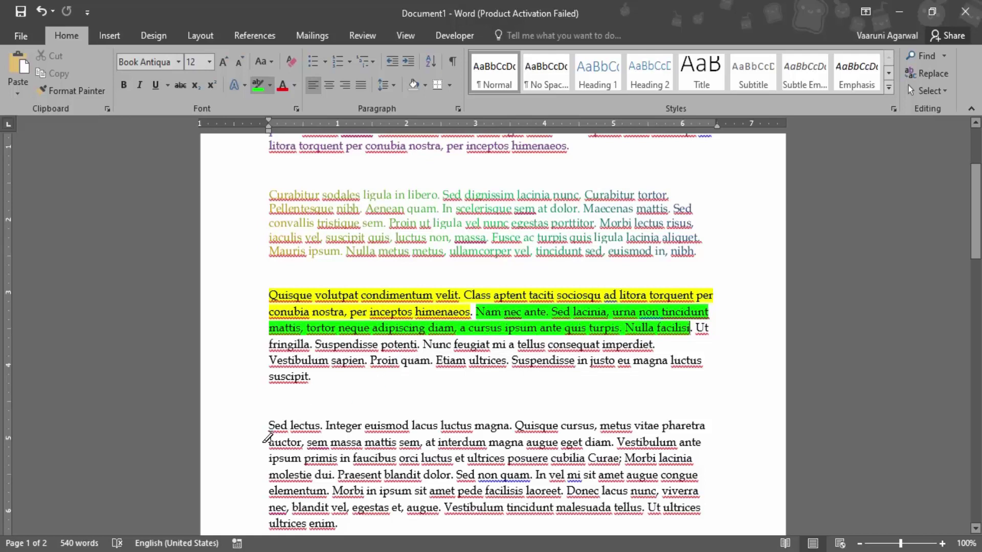
pyautogui.moveTo(268, 425); pyautogui.dragTo(320, 426)
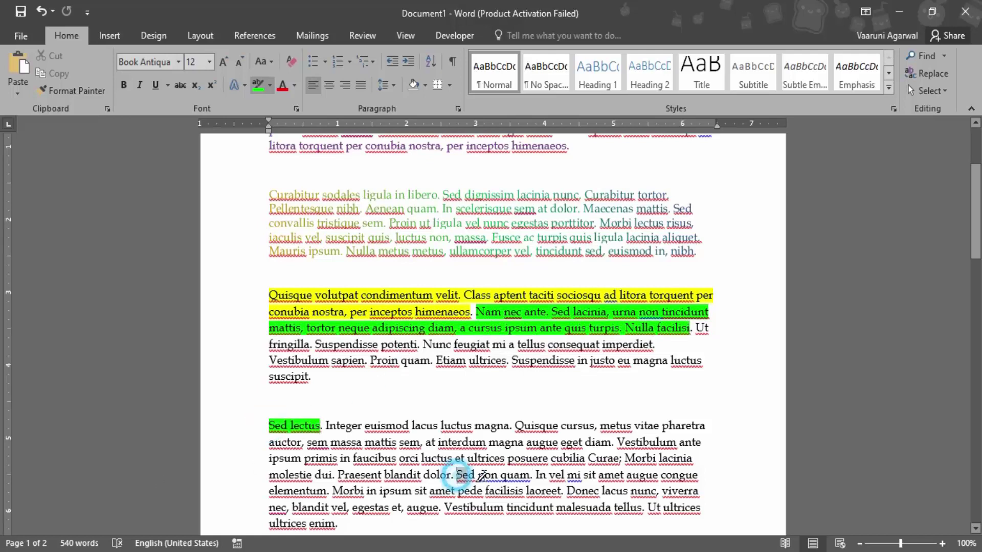
pyautogui.moveTo(456, 474); pyautogui.dragTo(529, 476)
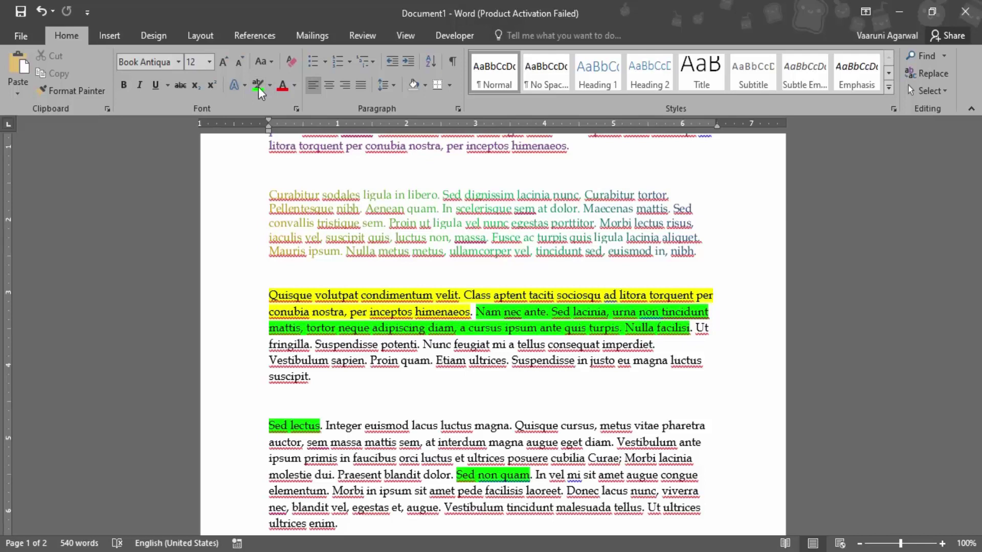
# - Highlight 'Curabitur sodales ligula' in bright green, then stop highlighting mode
pyautogui.click(262, 90)
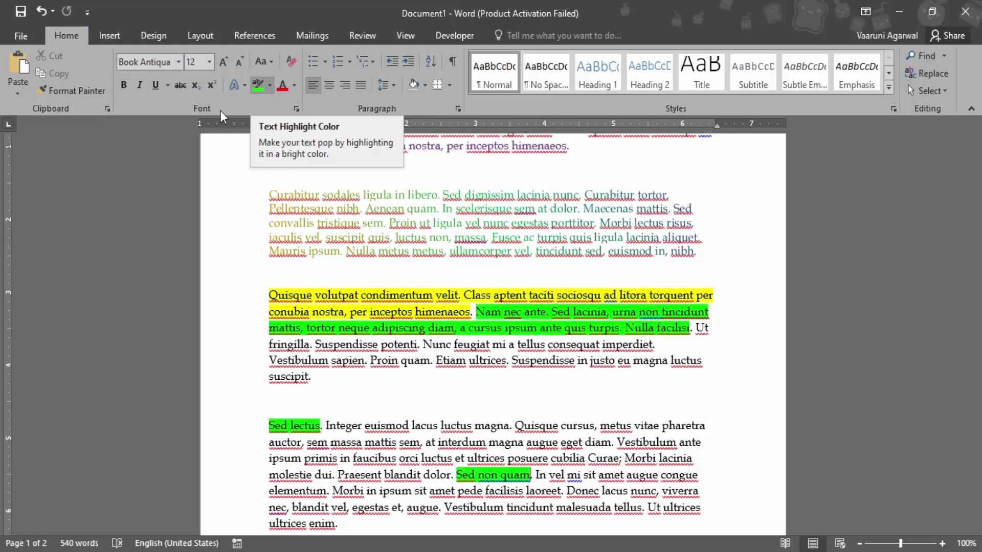
pyautogui.click(259, 88)
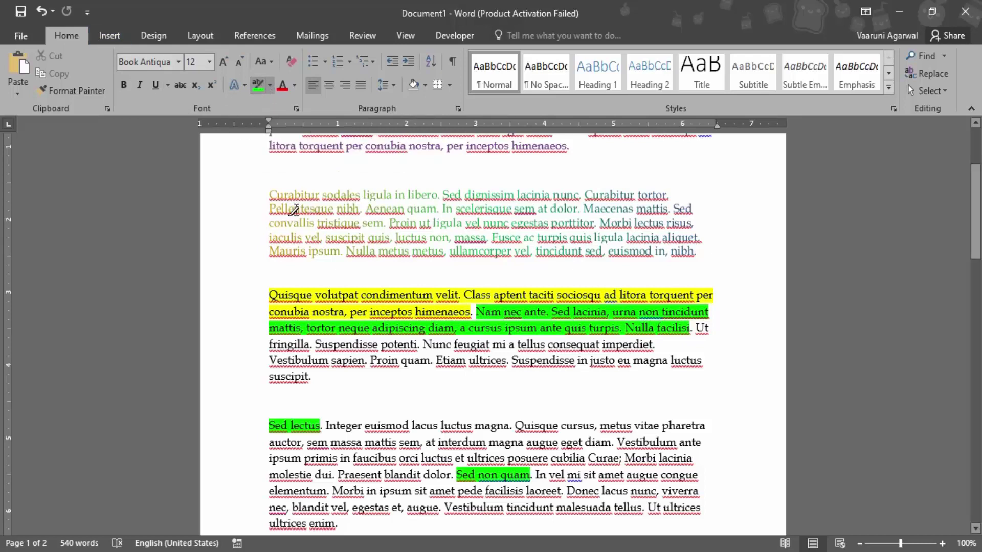
pyautogui.moveTo(268, 194); pyautogui.dragTo(392, 195)
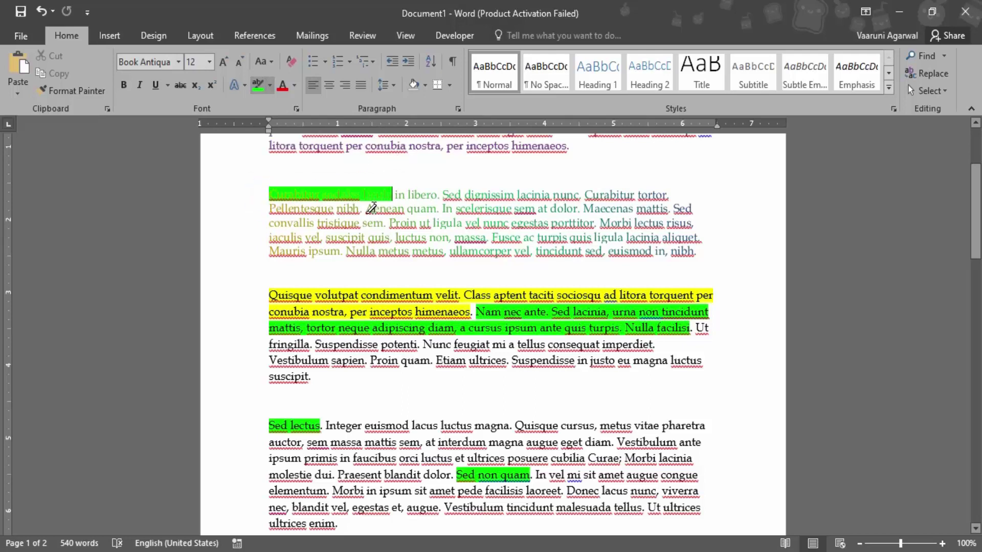
pyautogui.click(269, 86)
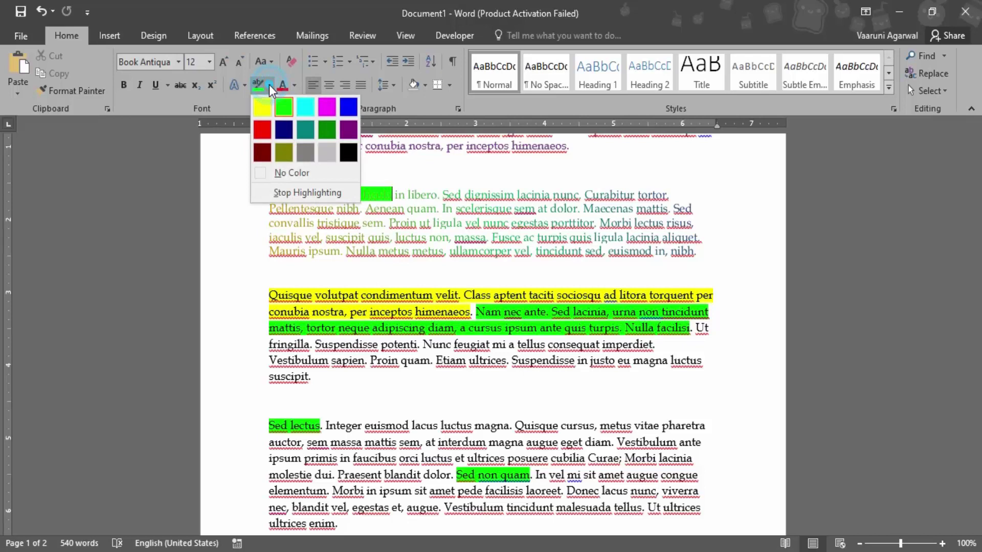
pyautogui.click(299, 193)
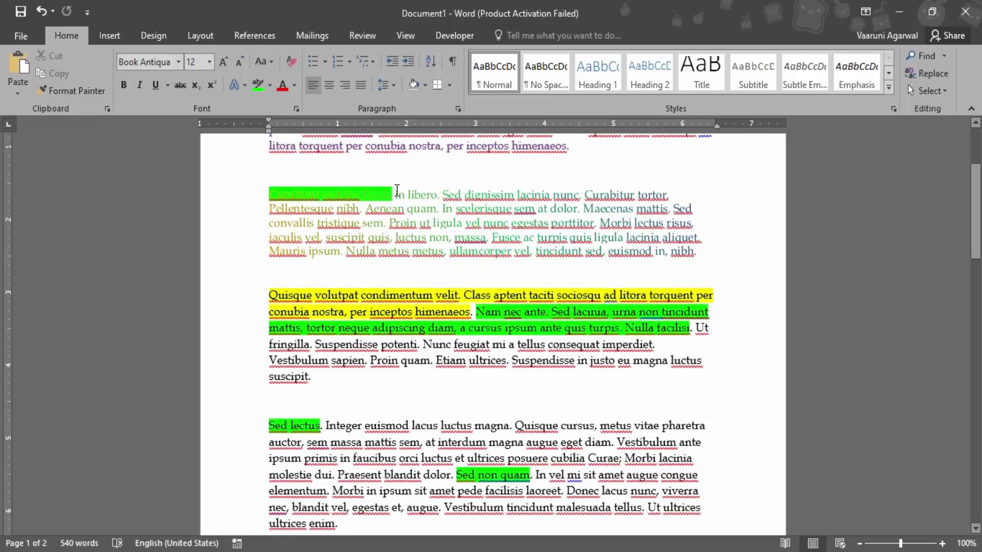
# - Remove the green highlight from 'Curabitur sodales ligula'
pyautogui.moveTo(394, 195); pyautogui.dragTo(263, 200)
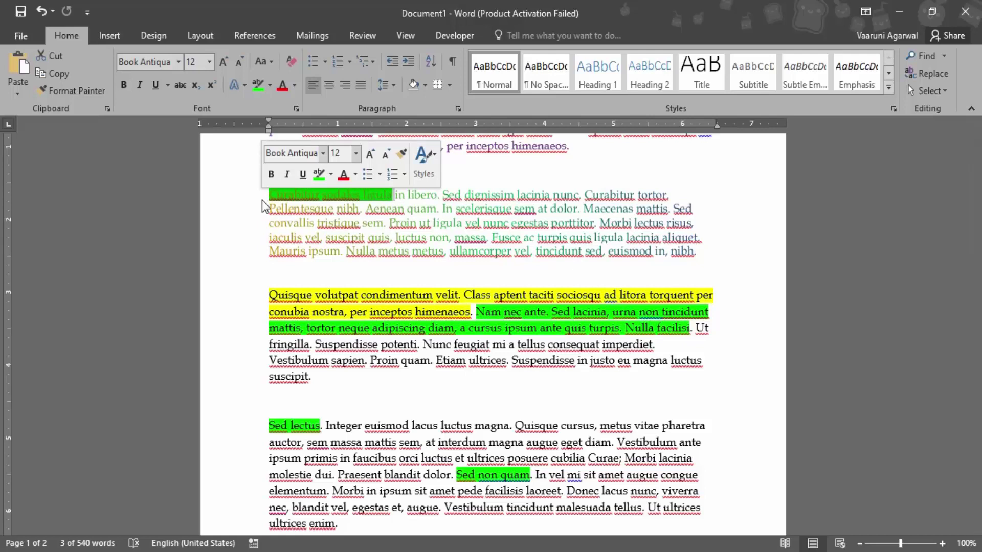
pyautogui.click(330, 176)
pyautogui.click(357, 263)
pyautogui.click(429, 209)
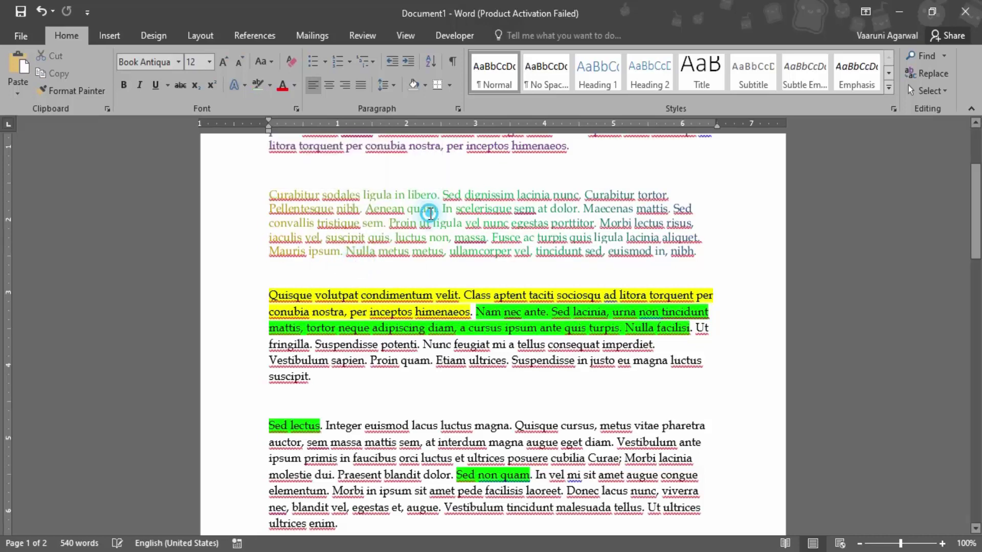
# - Remove the green highlight from 'Sed non quam'
pyautogui.moveTo(530, 476); pyautogui.dragTo(452, 478)
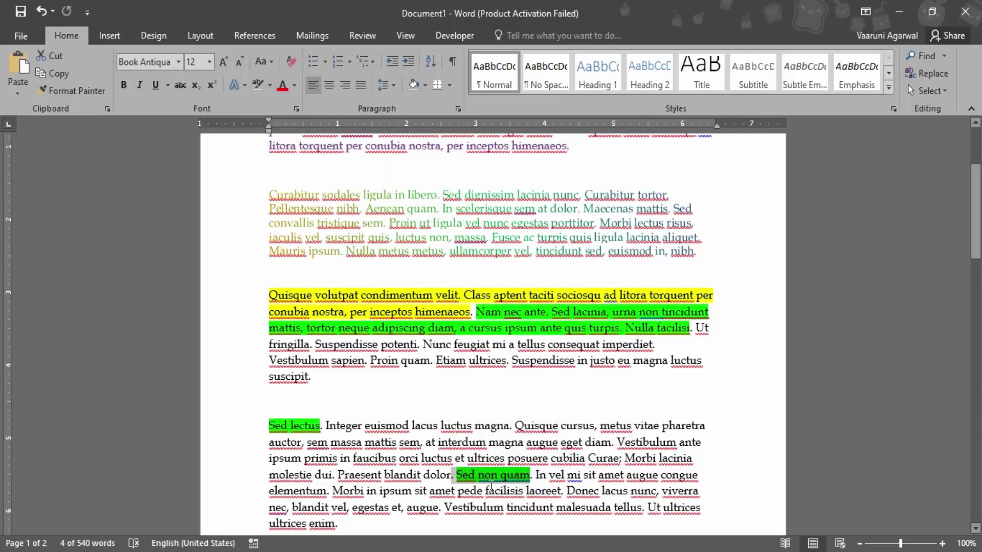
pyautogui.click(471, 477)
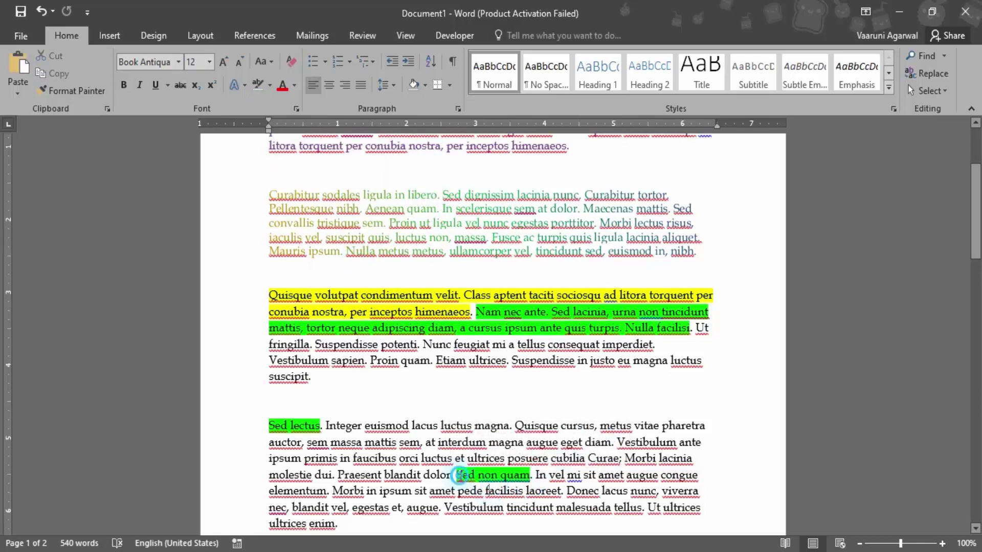
pyautogui.moveTo(456, 477); pyautogui.dragTo(527, 478)
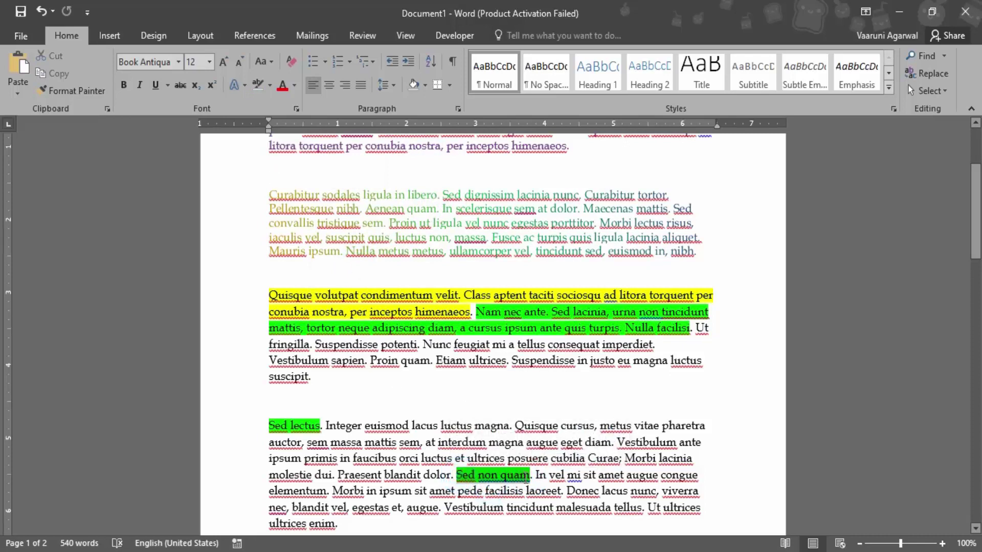
pyautogui.click(268, 86)
pyautogui.click(304, 176)
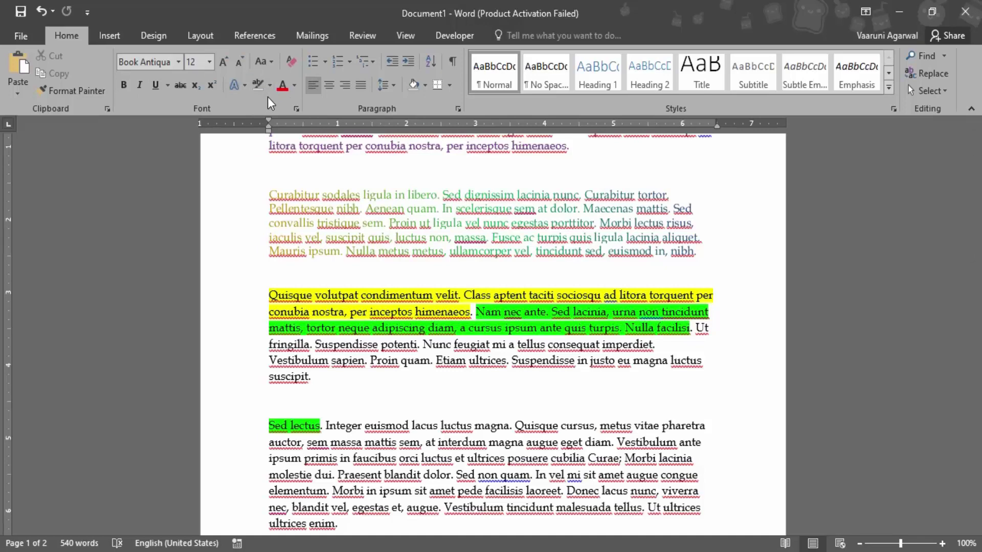
# - Switch the highlighter to magenta and mark 'Praesent blandit'
pyautogui.scroll(-1, 268, 97)
pyautogui.scroll(-3, 259, 97)
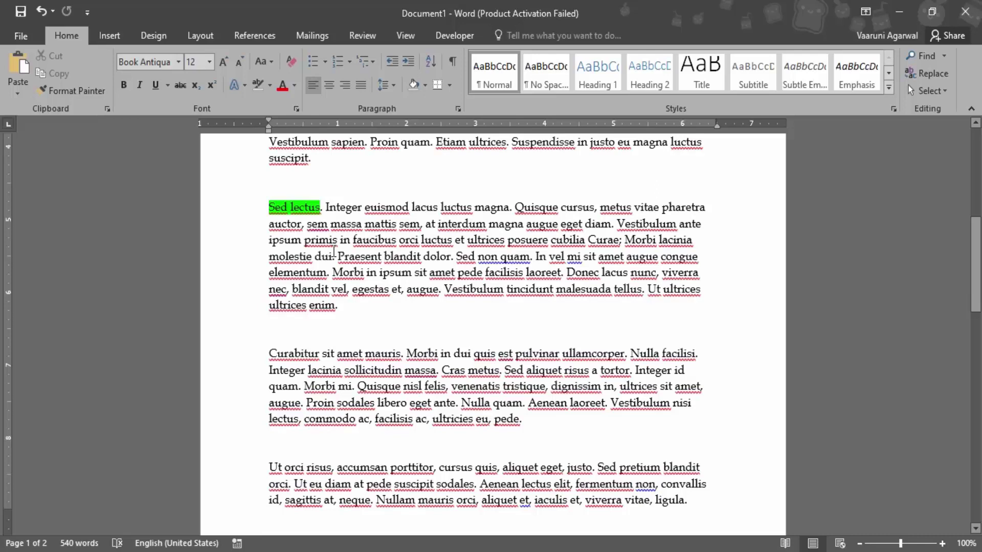
pyautogui.click(269, 84)
pyautogui.click(323, 109)
pyautogui.moveTo(337, 256); pyautogui.dragTo(421, 256)
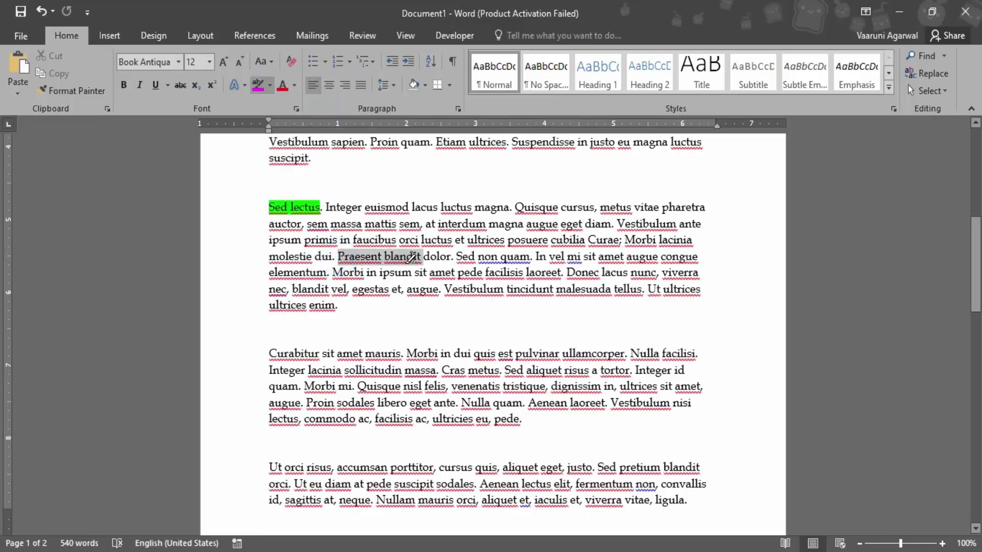
# - Highlight 'lacinia sollicitudin massa', 'Aenean laoreet. Vestibulum' and 'Ut orci risus, accumsan porttitor' in magenta
pyautogui.moveTo(308, 370); pyautogui.dragTo(436, 370)
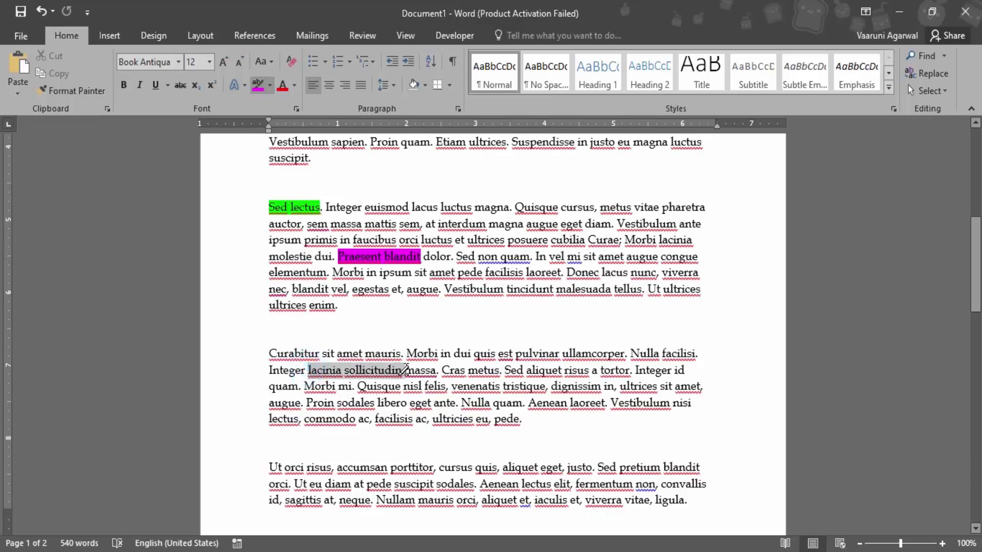
pyautogui.scroll(-1, 612, 375)
pyautogui.moveTo(528, 367); pyautogui.dragTo(671, 367)
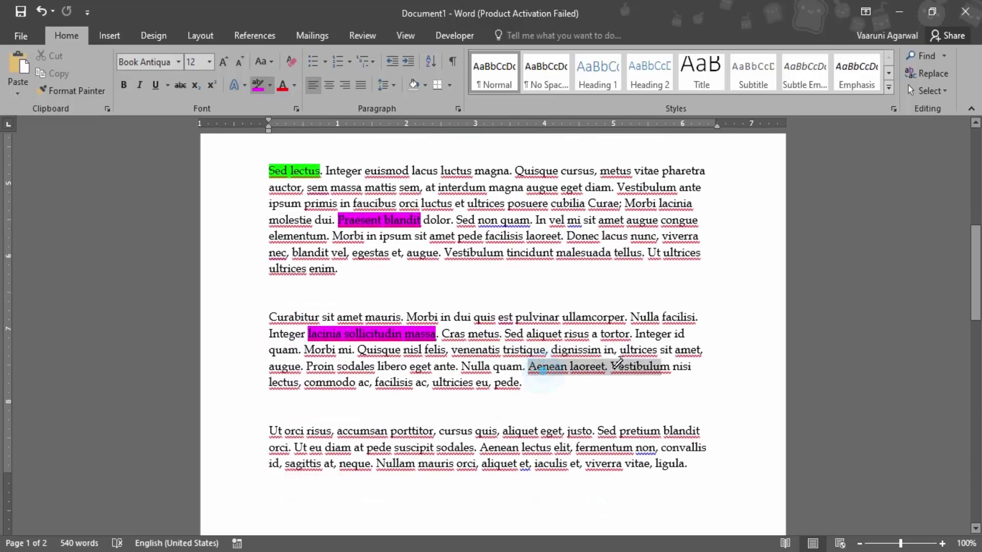
pyautogui.scroll(-3, 520, 377)
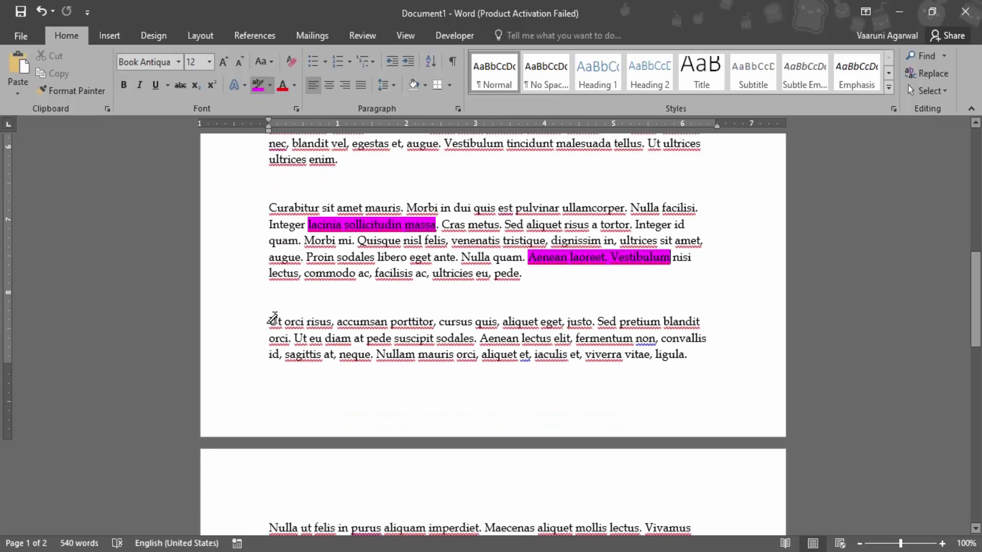
pyautogui.moveTo(270, 322); pyautogui.dragTo(433, 321)
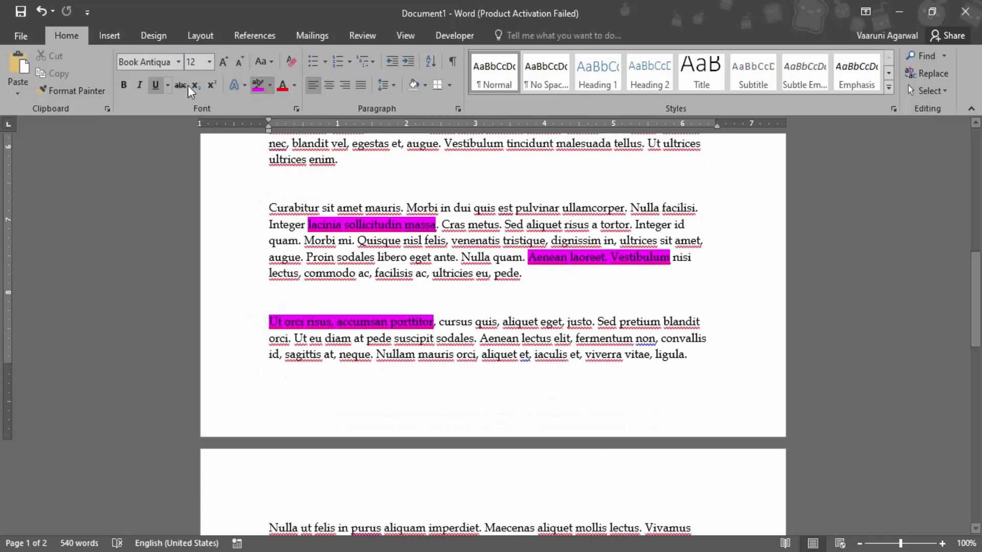
pyautogui.click(258, 85)
# - Highlight the whole 'Nulla ut felis' paragraph in magenta, excluding the blank line
pyautogui.scroll(-6, 675, 383)
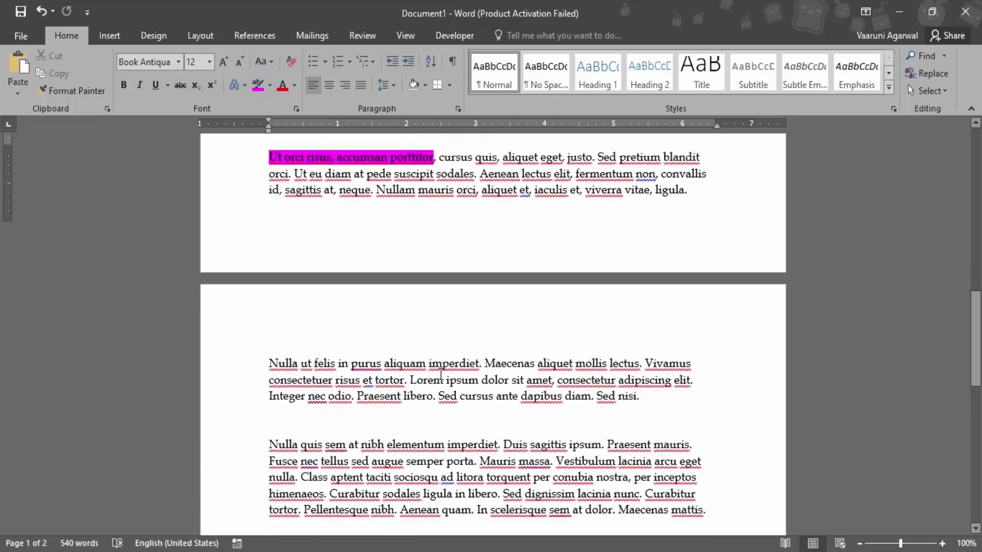
pyautogui.moveTo(269, 307); pyautogui.dragTo(671, 327)
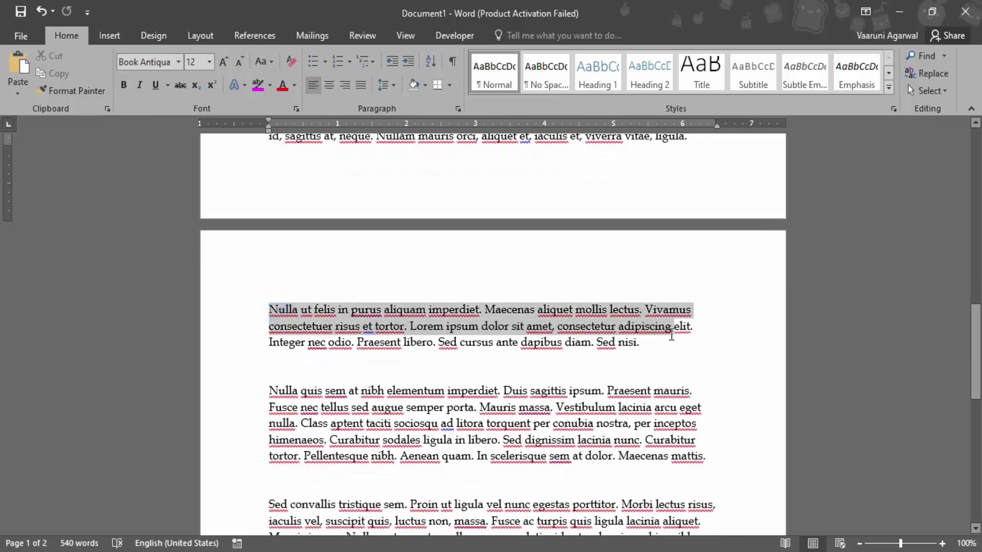
pyautogui.click(679, 370)
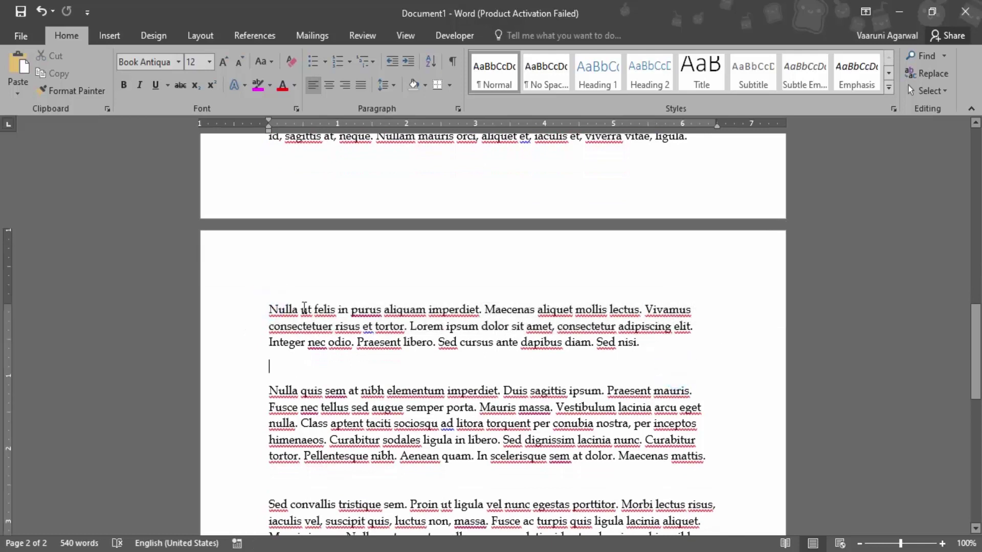
pyautogui.click(269, 306)
pyautogui.keyDown('shift'); pyautogui.click(750, 361); pyautogui.keyUp('shift')
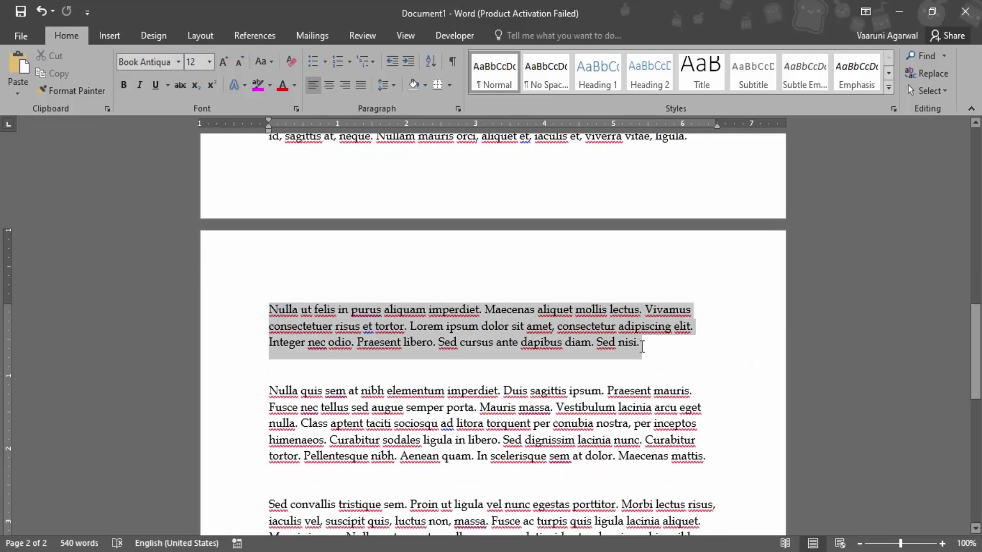
pyautogui.moveTo(750, 362); pyautogui.dragTo(641, 348)
pyautogui.click(697, 320)
pyautogui.click(552, 361)
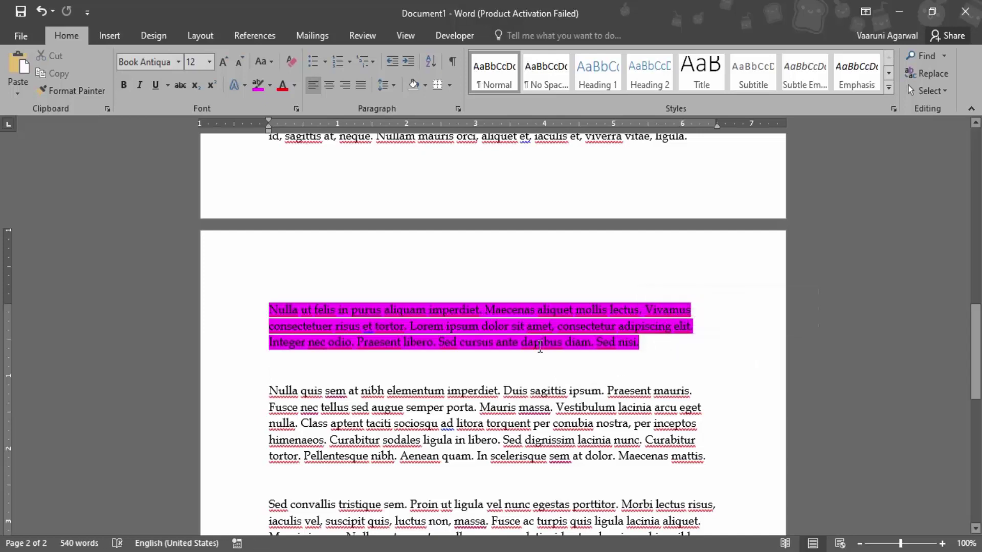